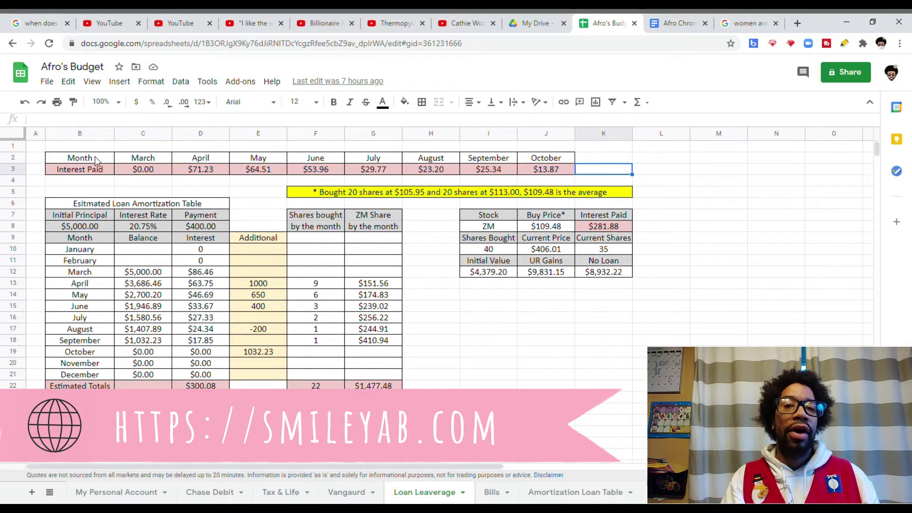
Review the monthly interest paid table in rows 2 and 3, from March through October.
drag(102, 159, 528, 173)
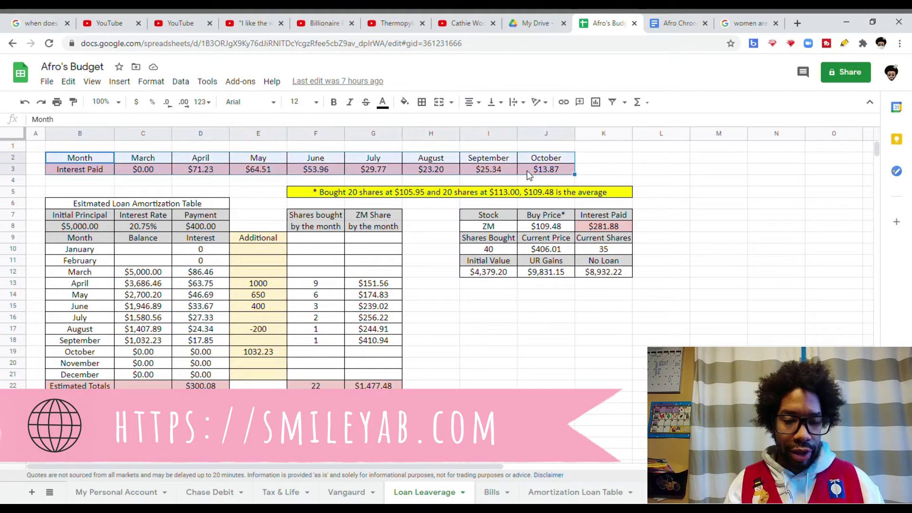
click(621, 172)
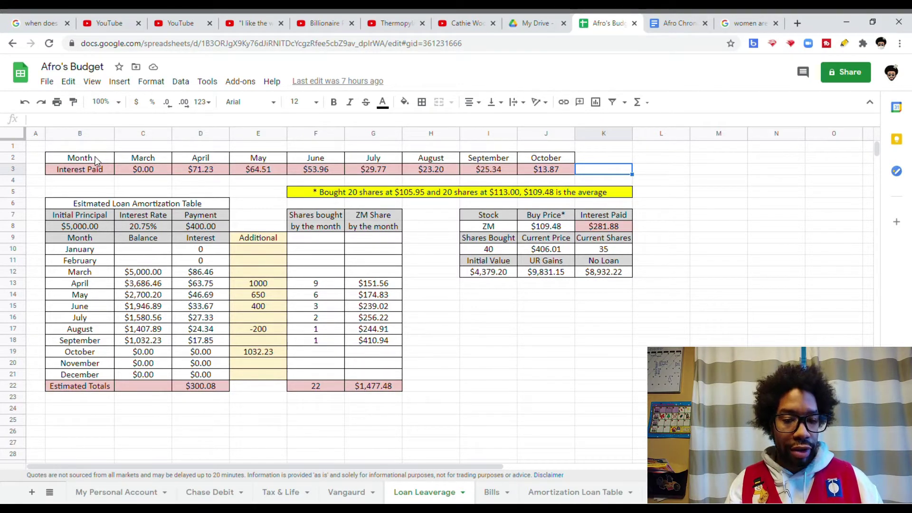
key(Up)
key(Left)
key(Left)
key(Left)
key(Left)
key(Left)
key(Left)
key(Left)
key(Left)
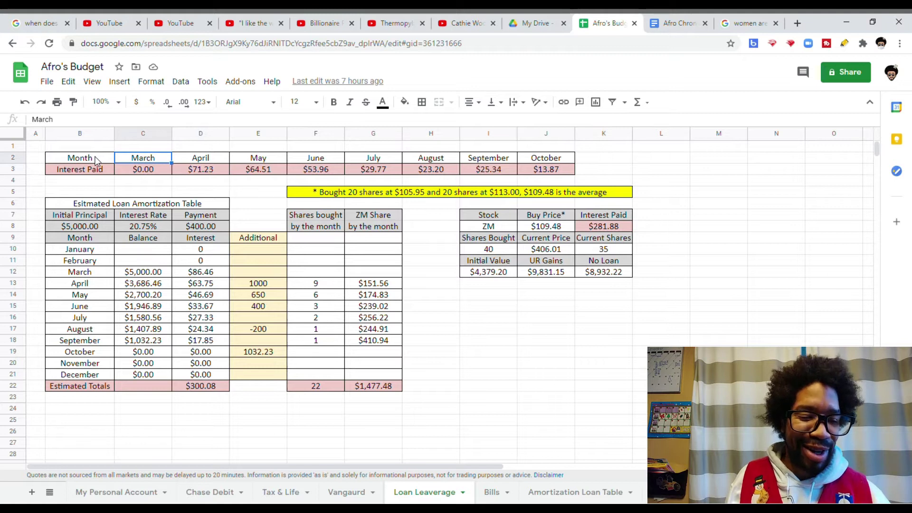
key(ctrl+Right)
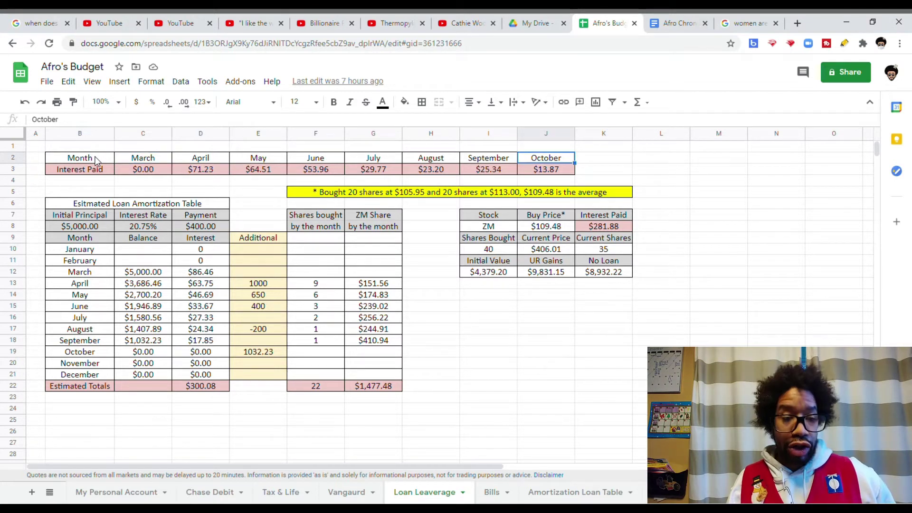
Check the highlighted note on the share purchases and the ZM stock's average buy price.
key(Down)
key(Down)
key(Down)
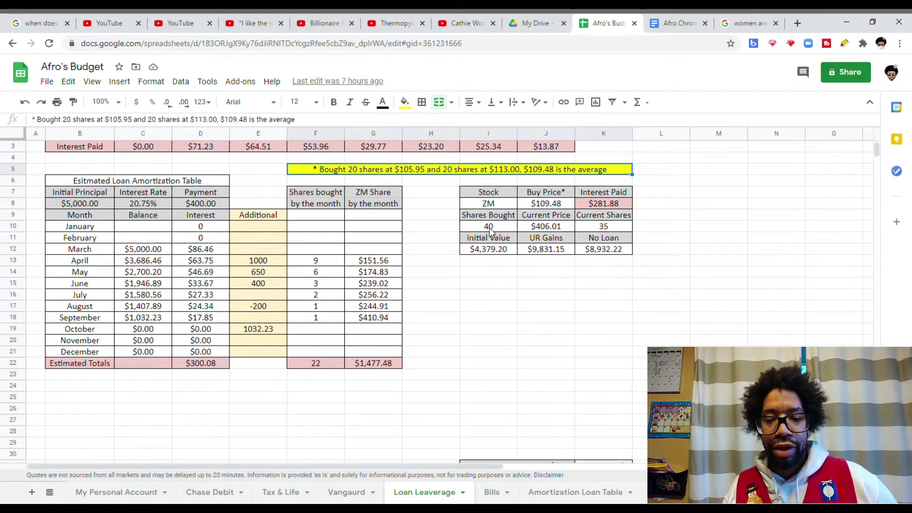
key(Down)
key(Down)
key(Down)
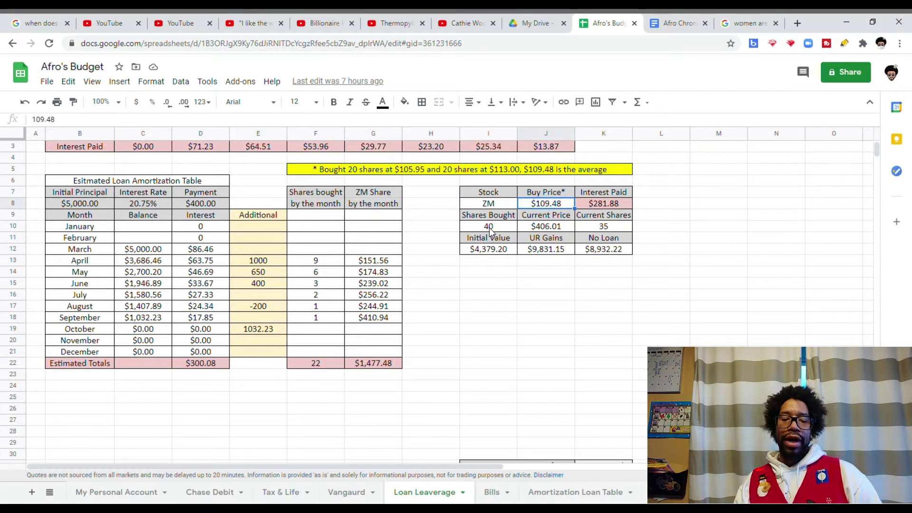
Examine the ZM summary's shares bought, current shares, current price and total interest paid.
click(491, 232)
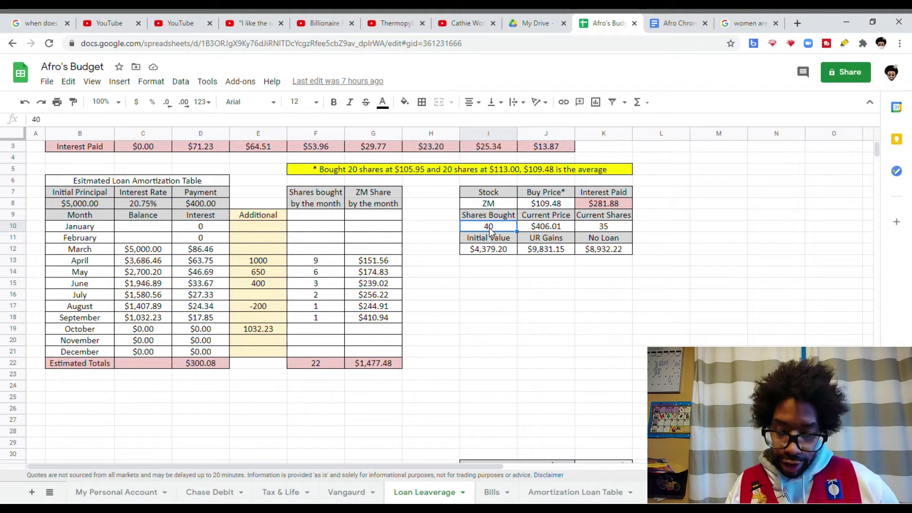
key(Right)
key(Right)
key(Right)
key(Left)
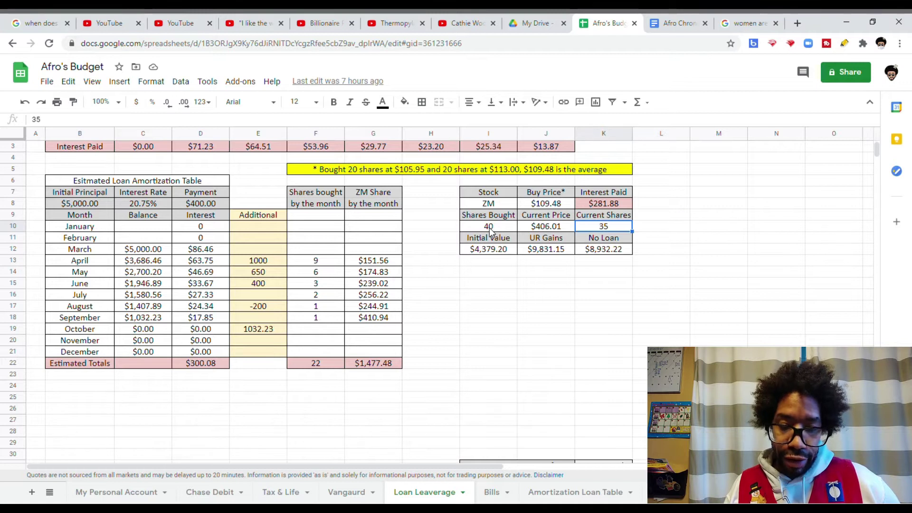
key(Left)
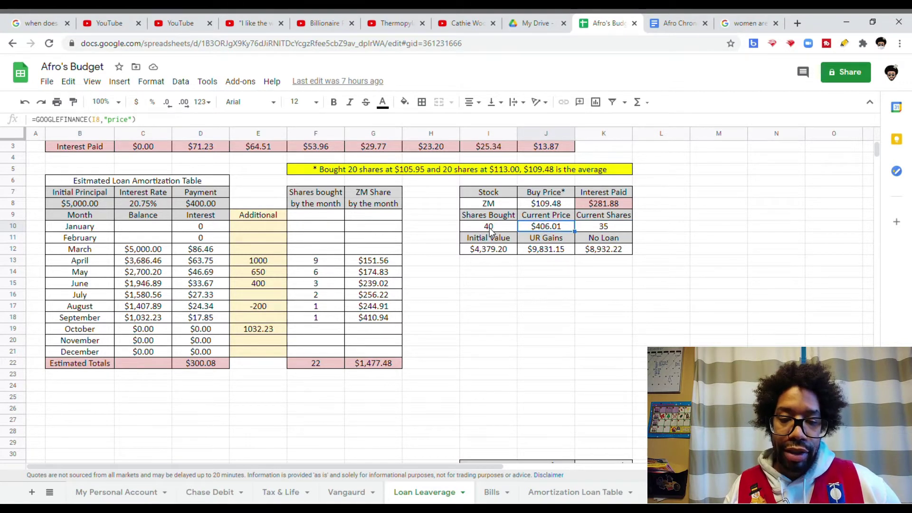
key(Up)
key(Up)
key(Right)
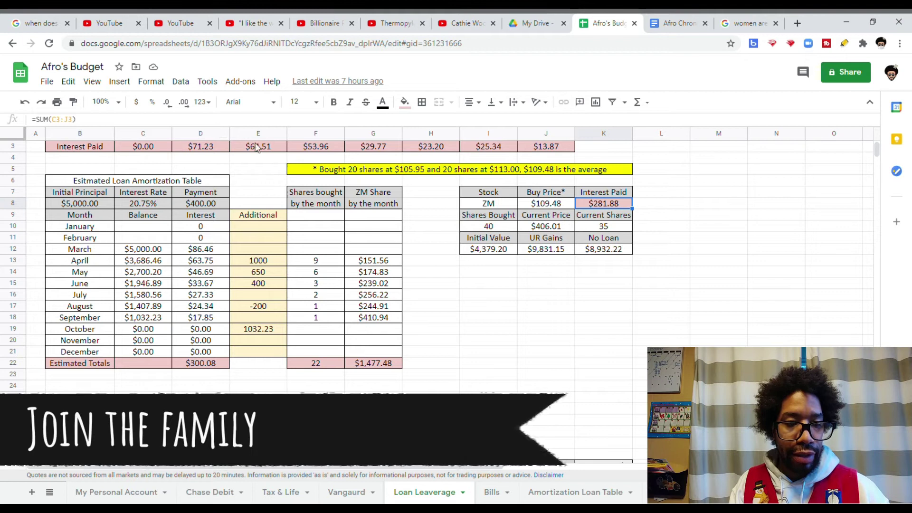
Compare the initial value, unrealized gains and No Loan results in the ZM stock summary.
click(498, 253)
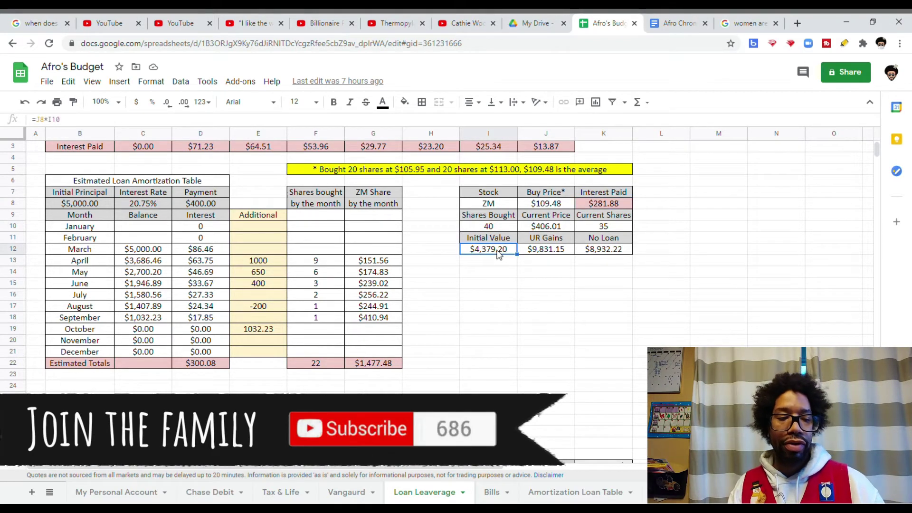
key(Right)
key(Up)
key(Down)
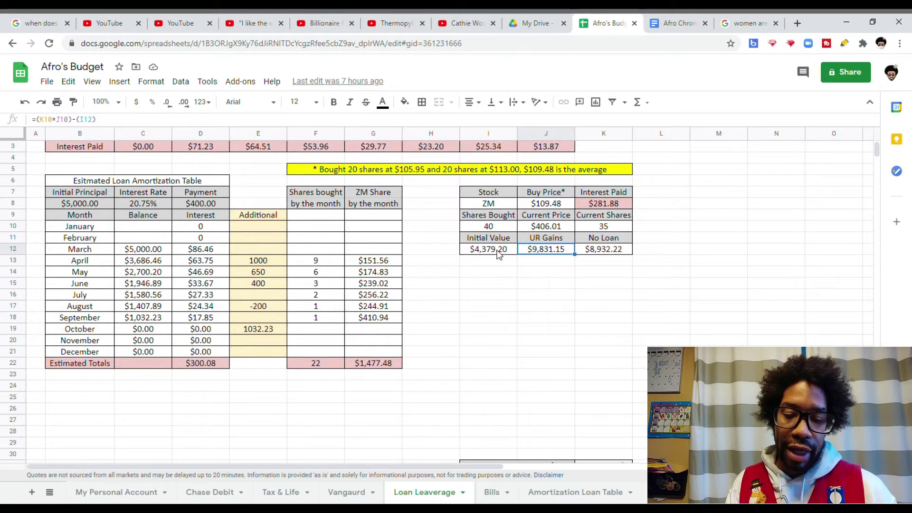
key(Right)
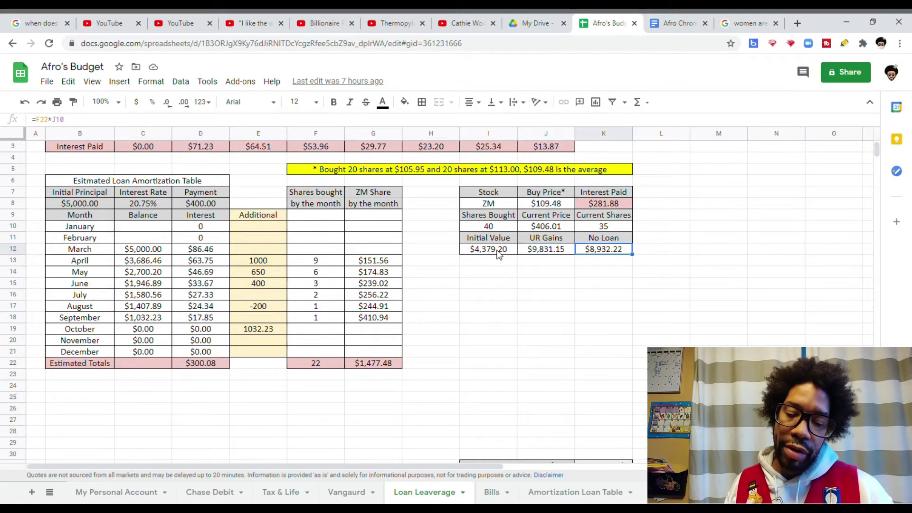
key(Up)
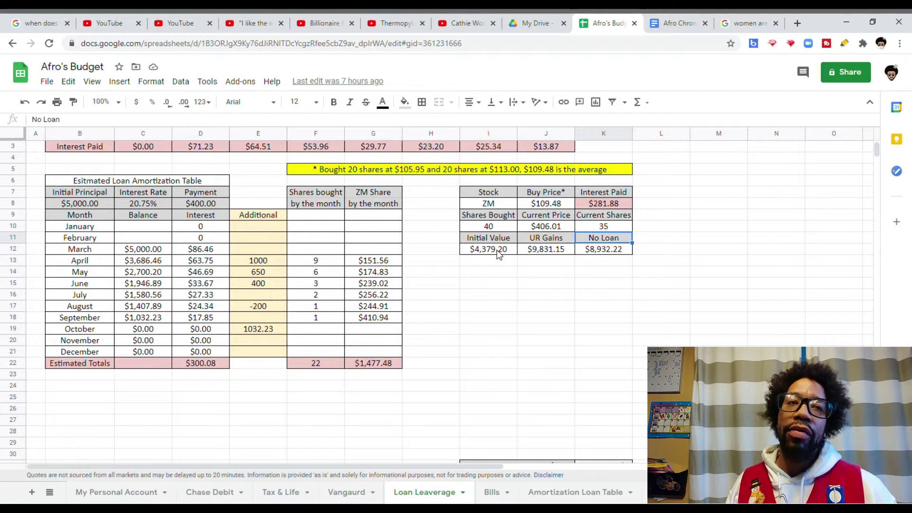
key(Down)
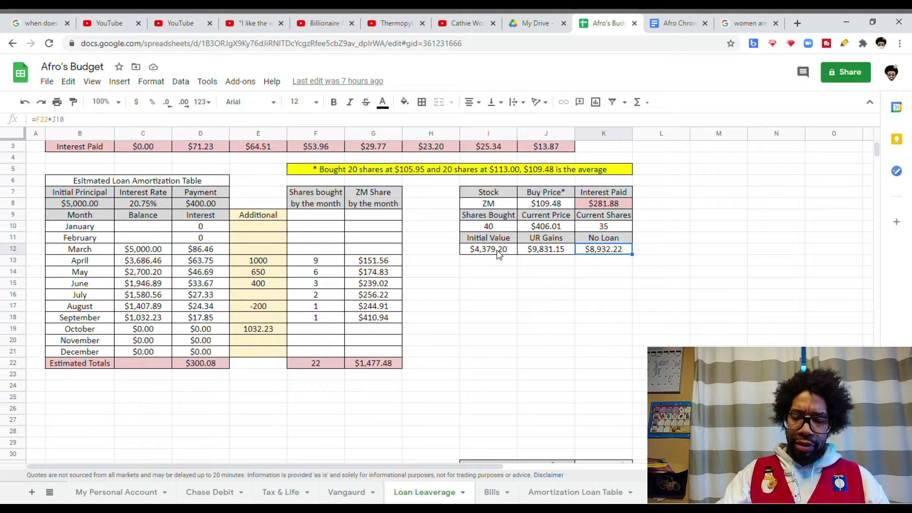
Inspect the initial principal, interest rate and payment in the estimated loan amortization table.
key(Left)
key(Left)
key(Left)
key(Left)
key(Left)
key(Left)
key(Left)
key(Left)
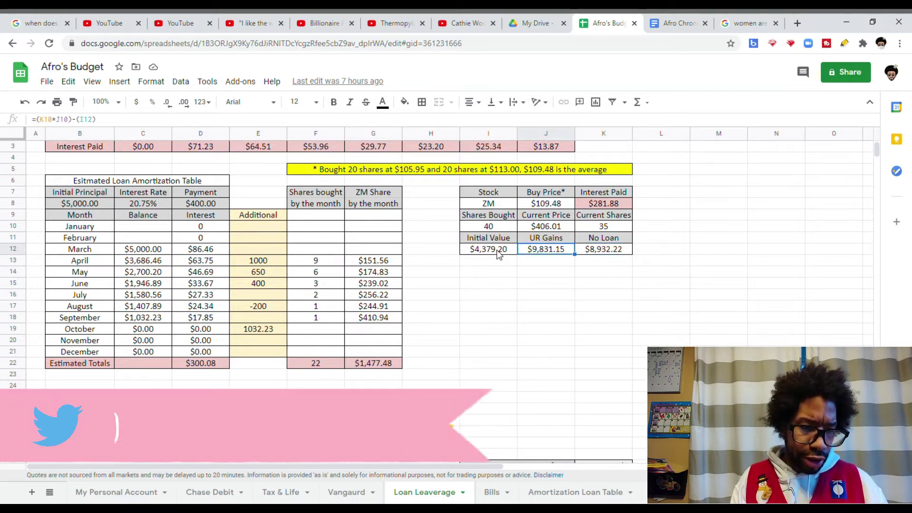
key(Left)
key(Up)
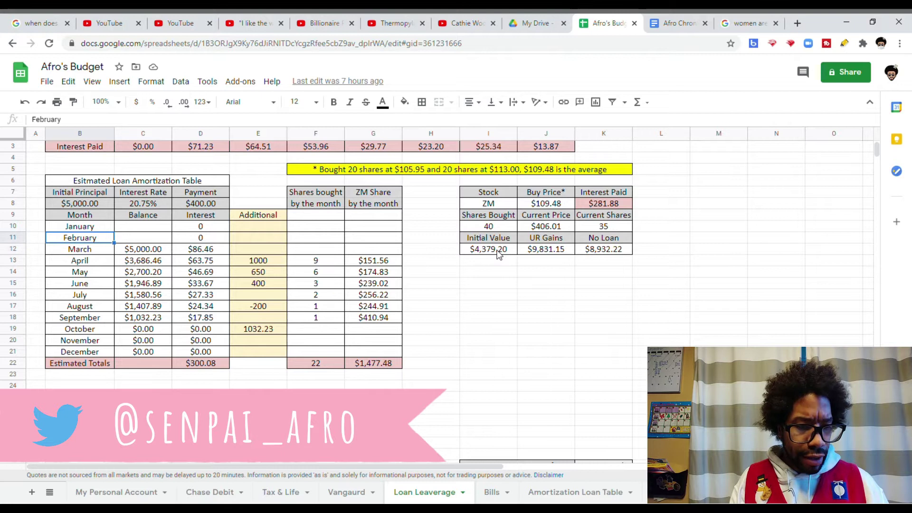
key(Up)
key(Down)
key(Down)
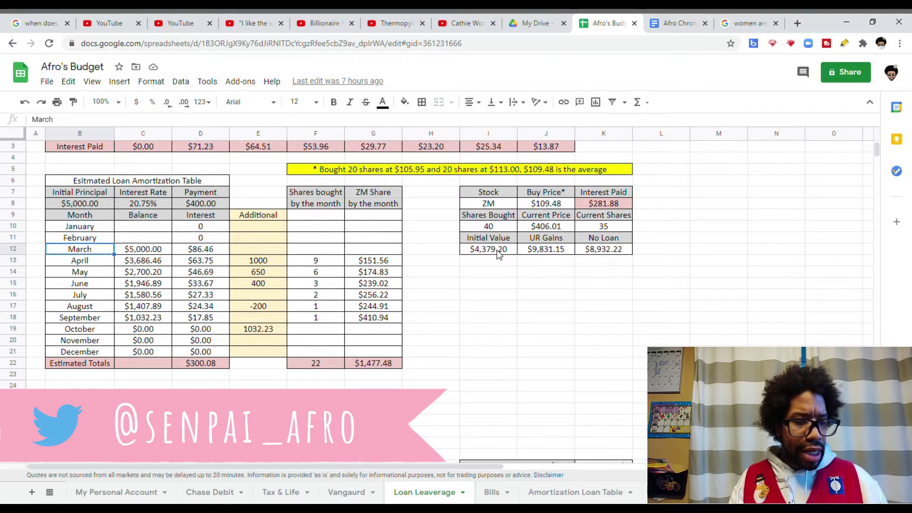
key(Up)
key(Up)
key(Up)
key(Up)
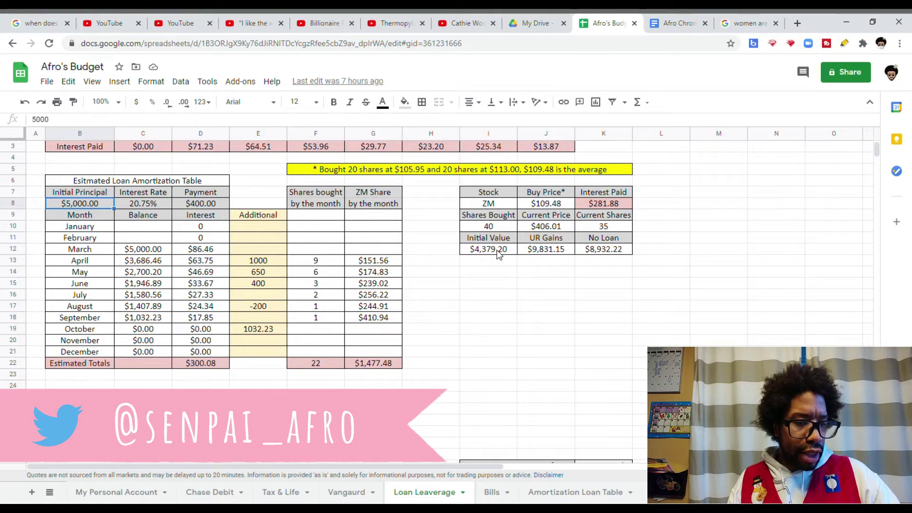
key(Right)
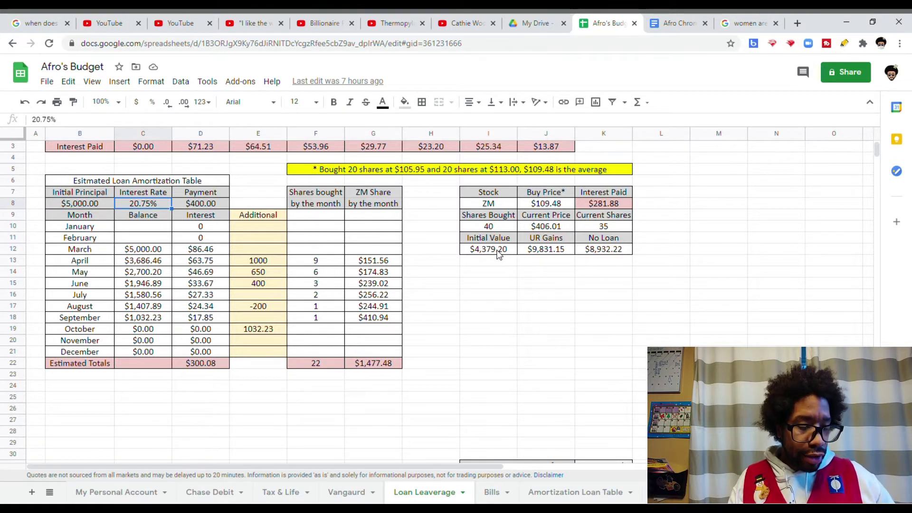
key(Right)
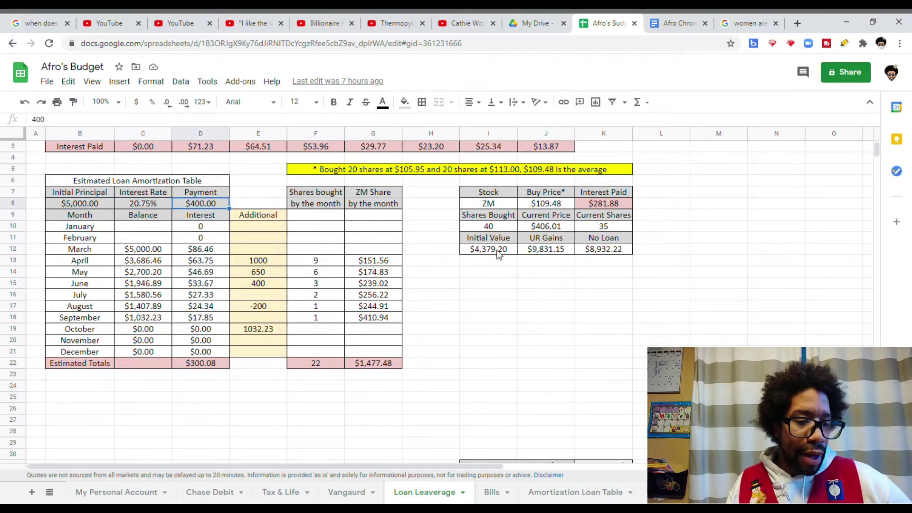
Look across the early months of the amortization table to April's additional payment.
key(Left)
key(Left)
key(Down)
key(Down)
key(Down)
key(Down)
key(Down)
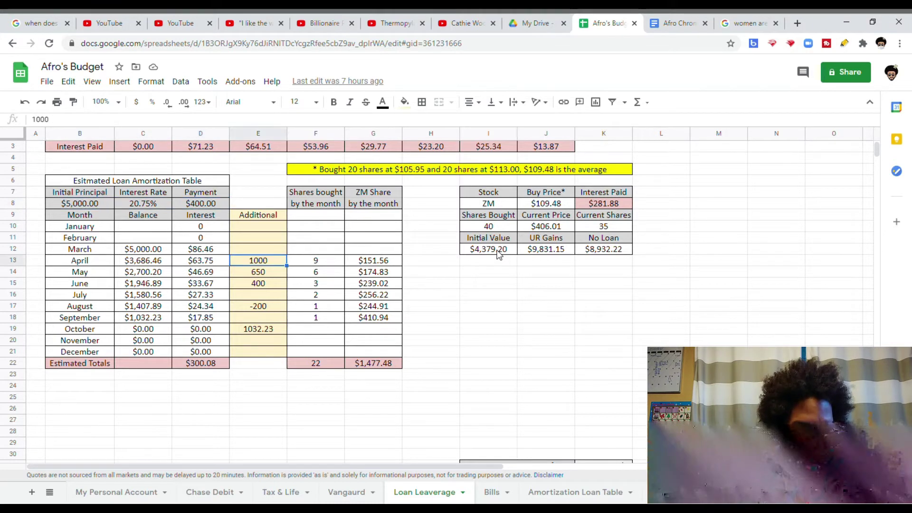
key(Right)
key(Right)
key(Right)
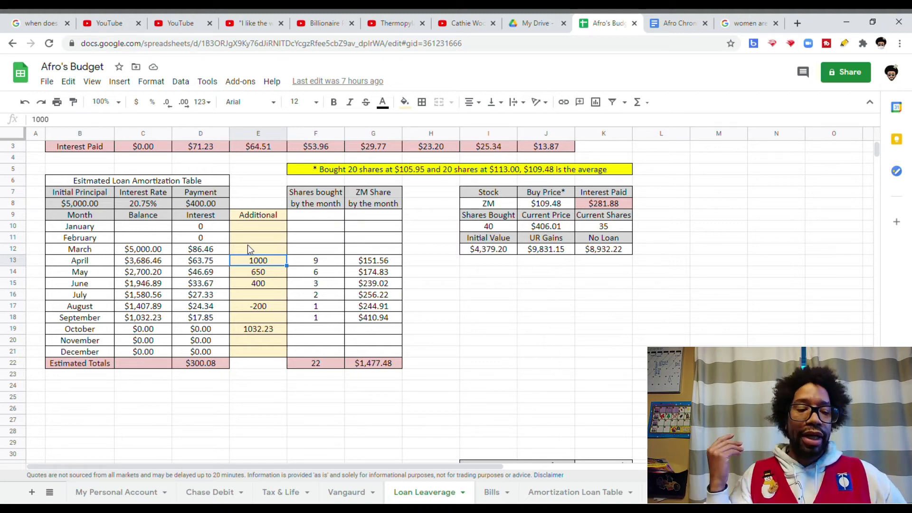
Follow the loan's monthly balances down to the estimated interest total, and compare the estimated interest with the interest actually paid.
key(Left)
key(Left)
key(Down)
key(Down)
key(Down)
key(Down)
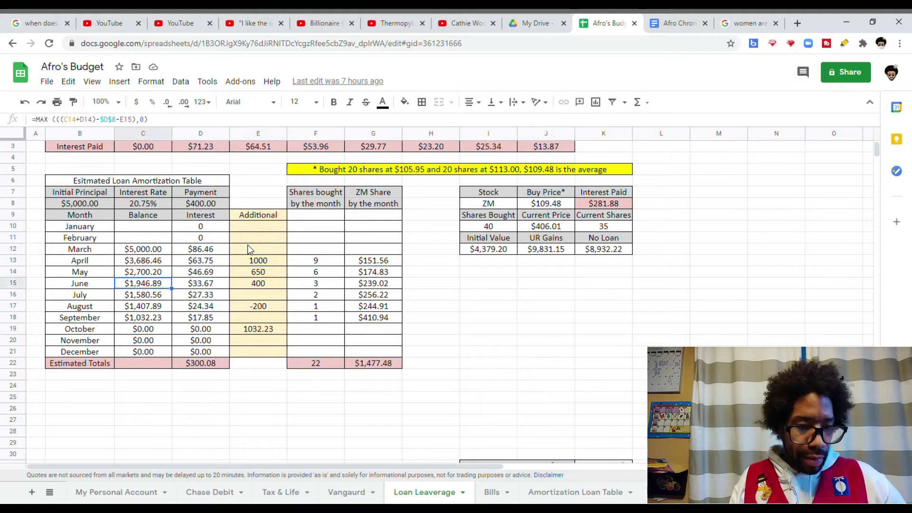
key(Down)
key(Down)
key(Right)
key(Down)
key(Down)
key(Down)
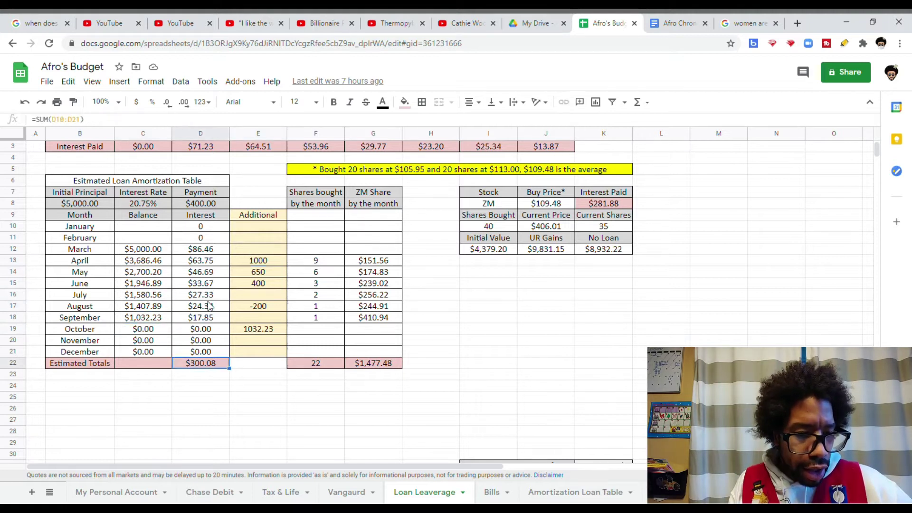
click(206, 253)
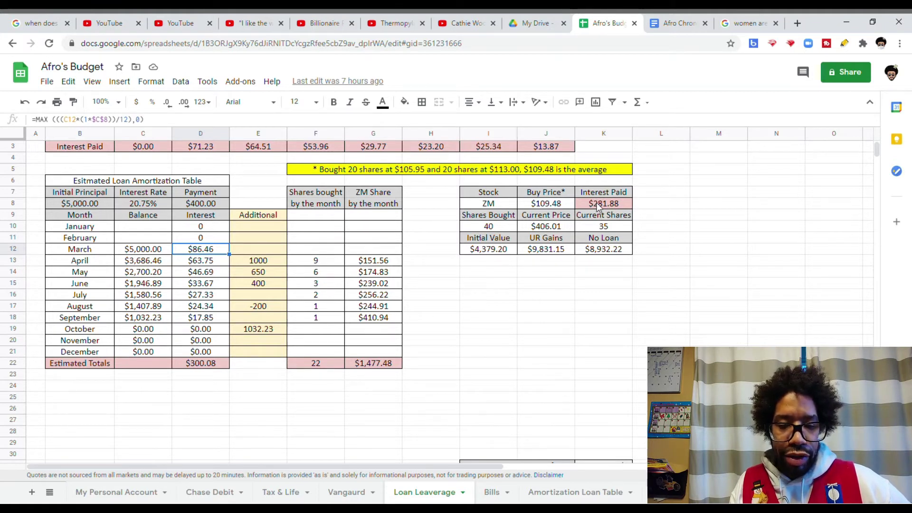
click(489, 146)
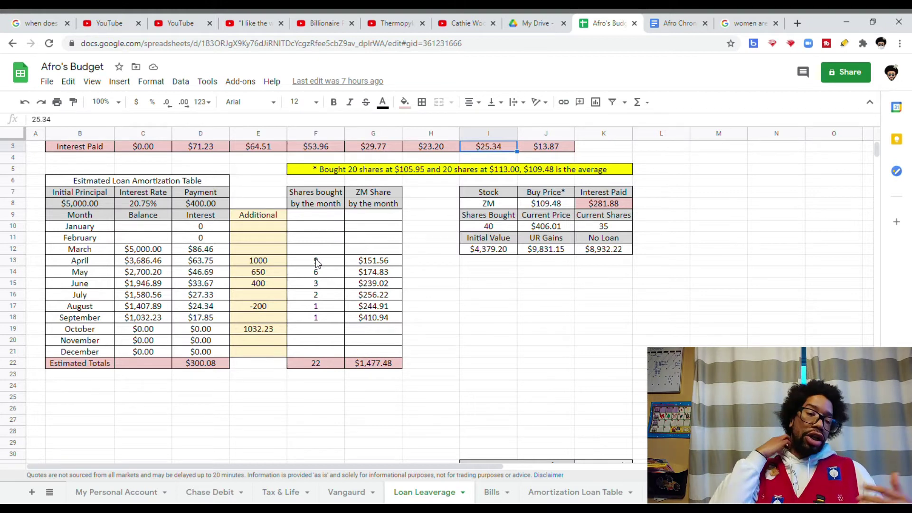
Review the shares bought by the month and the ZM share prices from April through September.
click(347, 261)
click(327, 265)
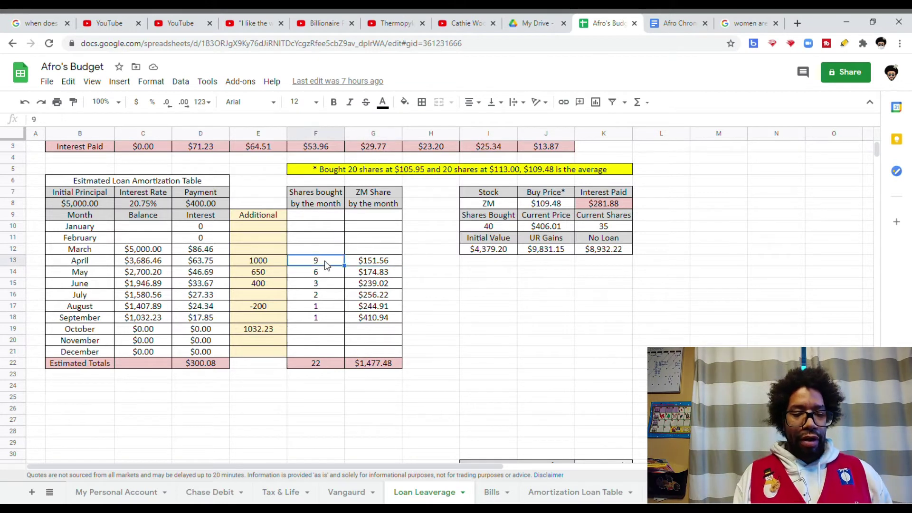
key(Up)
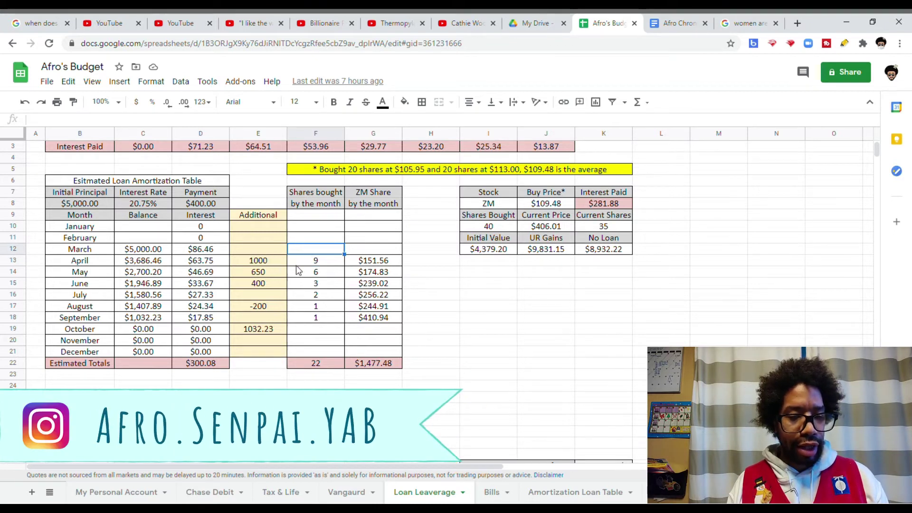
click(325, 266)
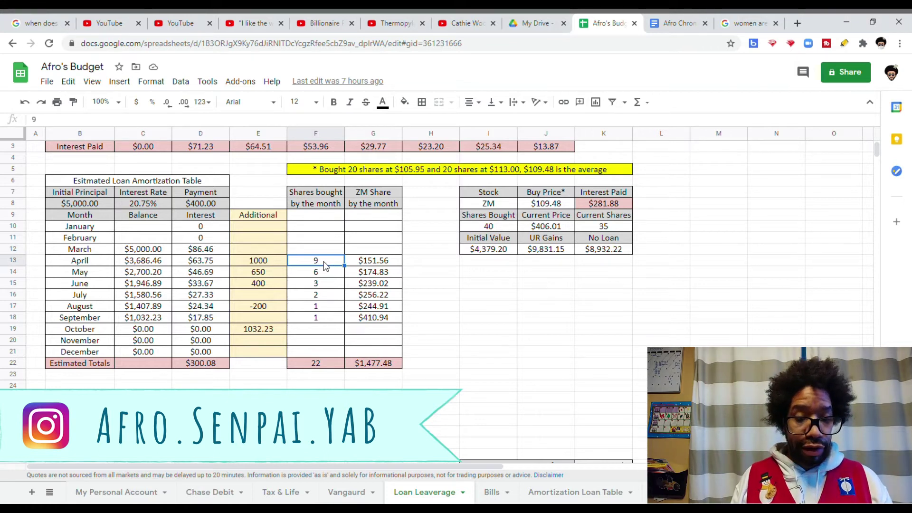
key(Right)
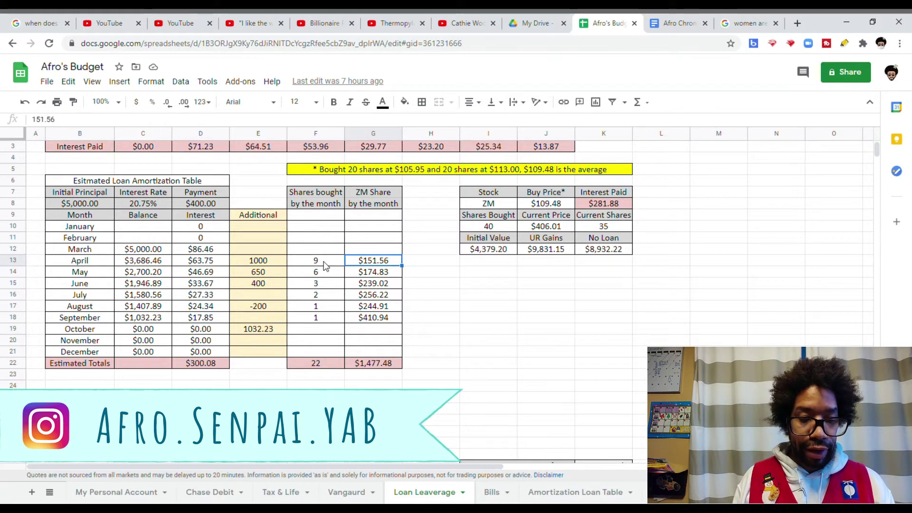
key(Left)
key(Down)
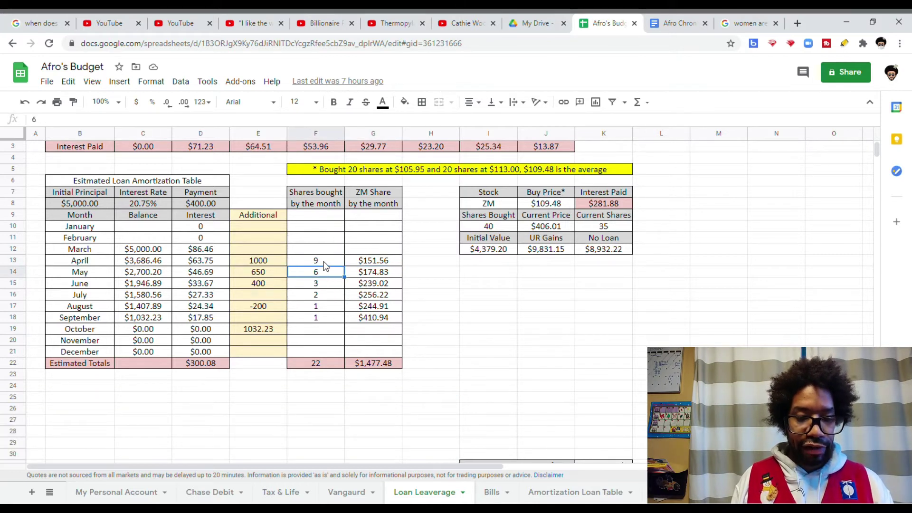
key(Right)
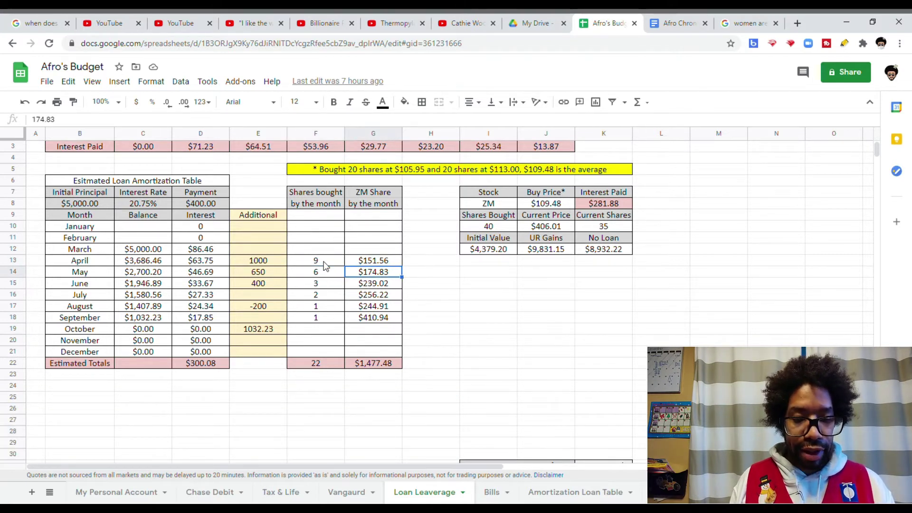
key(Left)
key(Down)
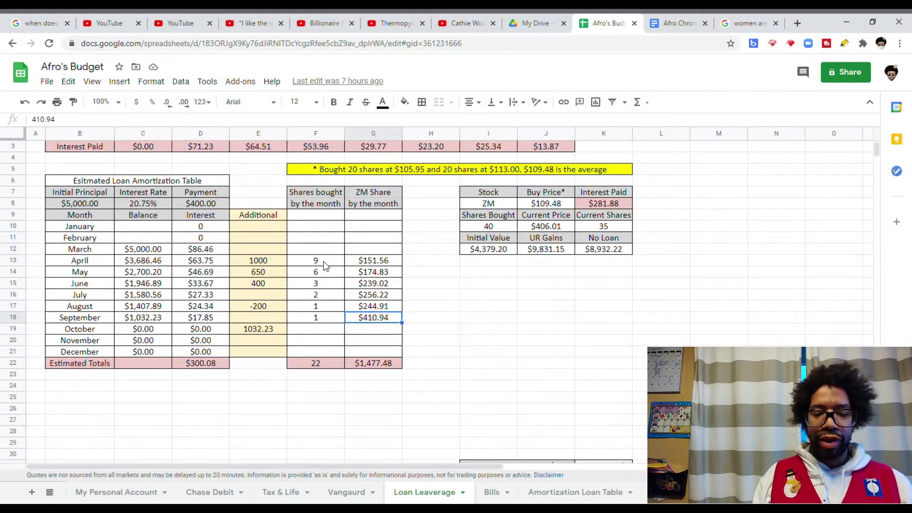
key(Down)
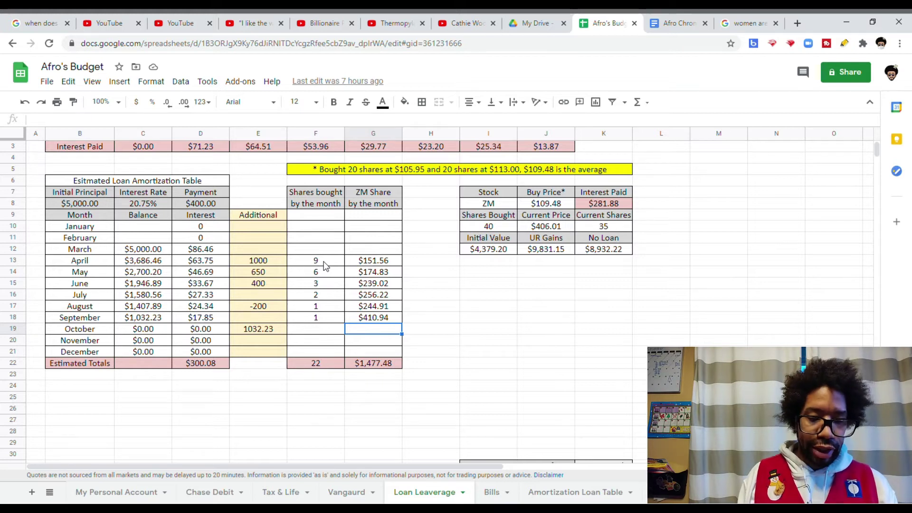
Check the total of shares bought by the month and the No Loan value that is calculated from it.
key(Left)
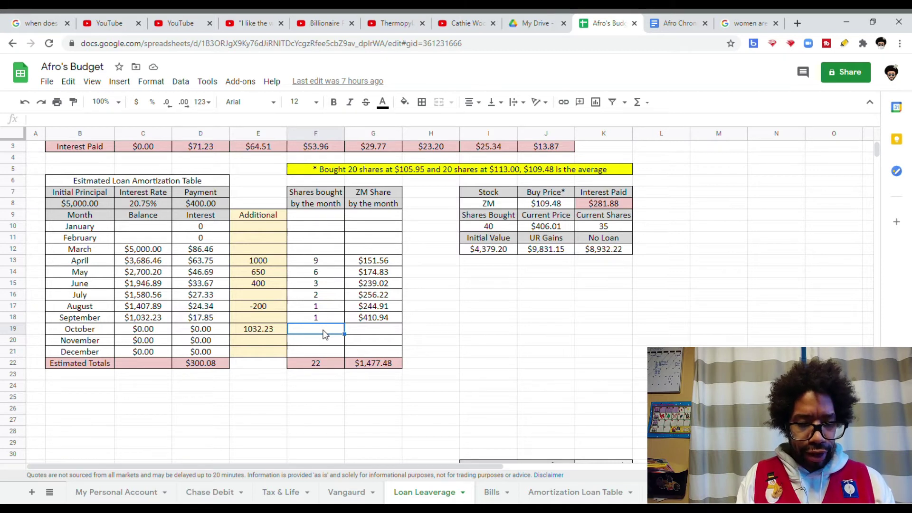
click(322, 368)
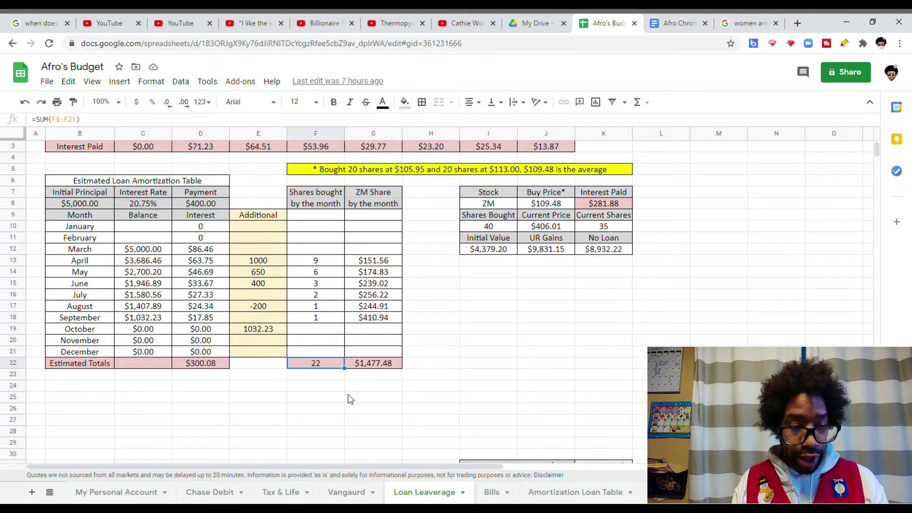
click(603, 249)
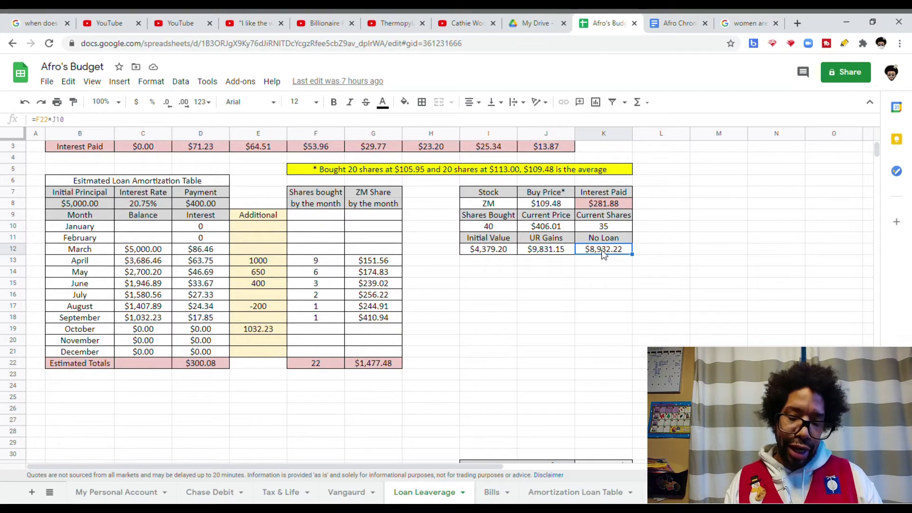
scroll(600, 321, down, 1)
scroll(600, 320, up, 2)
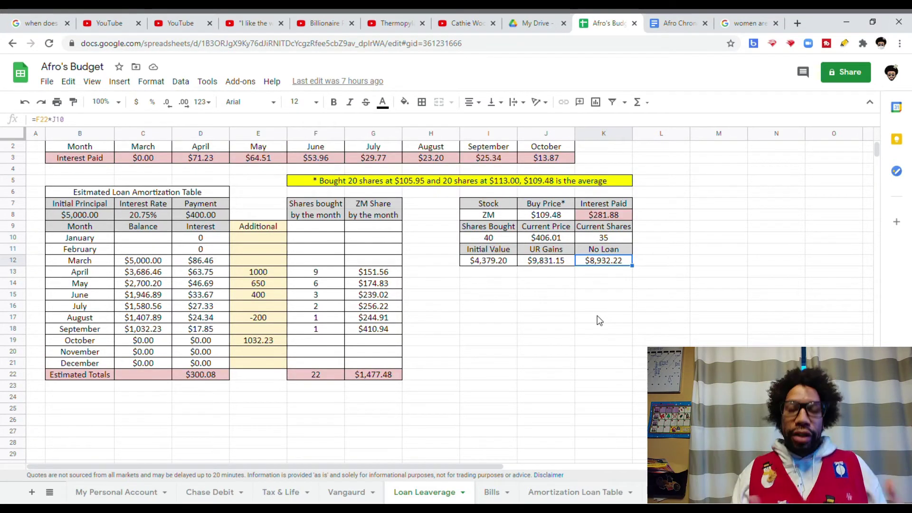
Compare the Loan Leveraging Profit with the UR Gains on the ZM stock.
scroll(541, 409, down, 3)
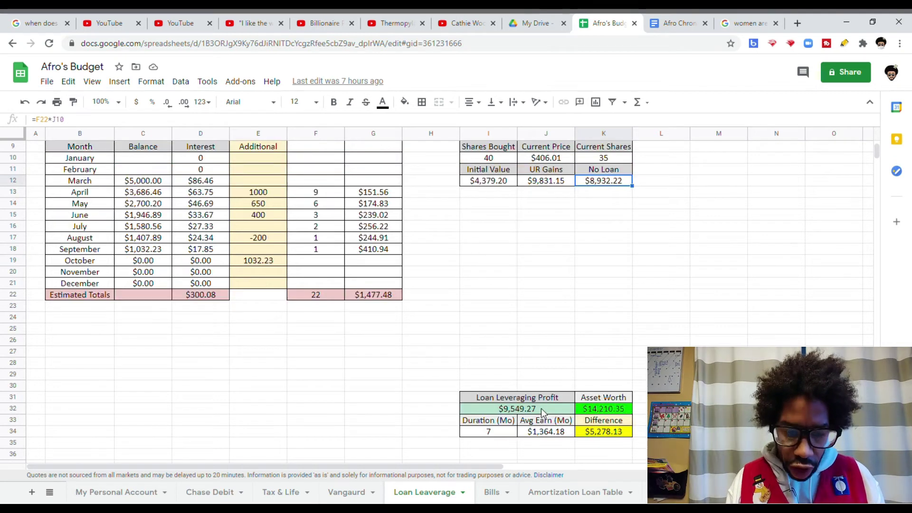
click(540, 408)
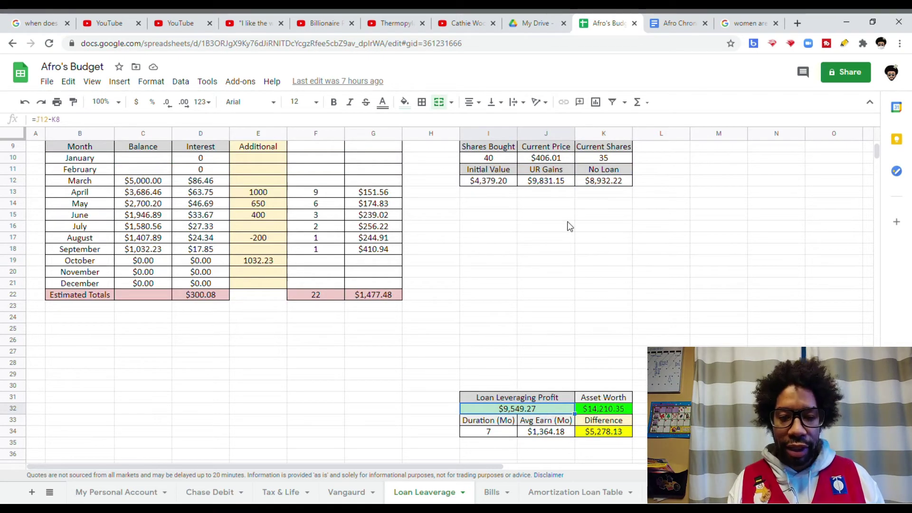
click(560, 183)
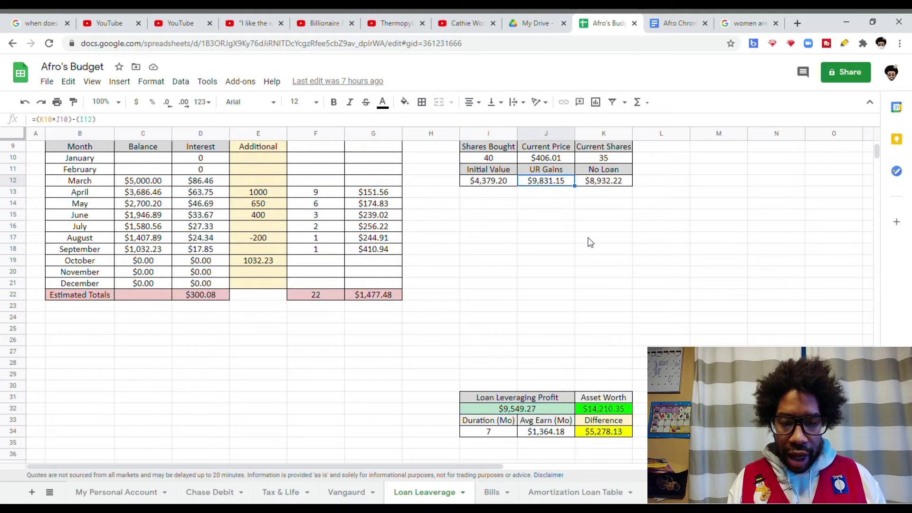
Examine the Asset Worth and the average monthly earnings in the loan leveraging summary.
scroll(590, 243, up, 1)
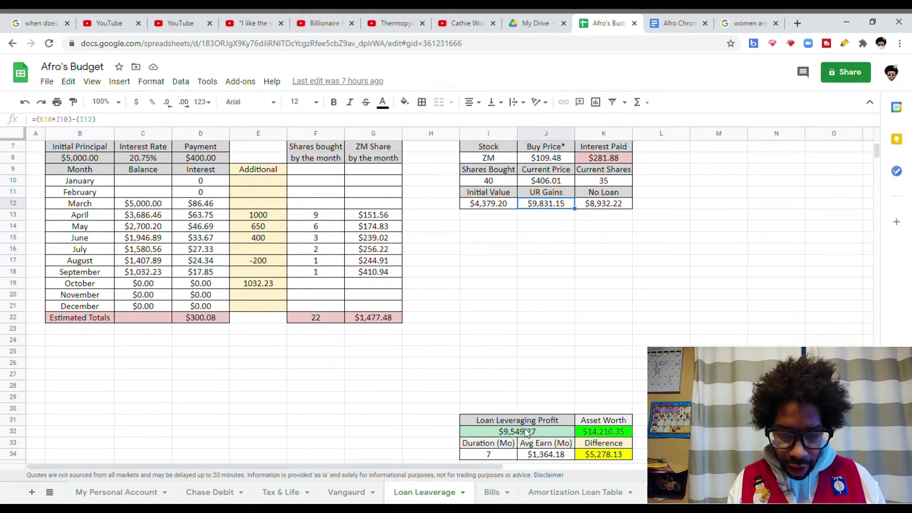
click(595, 432)
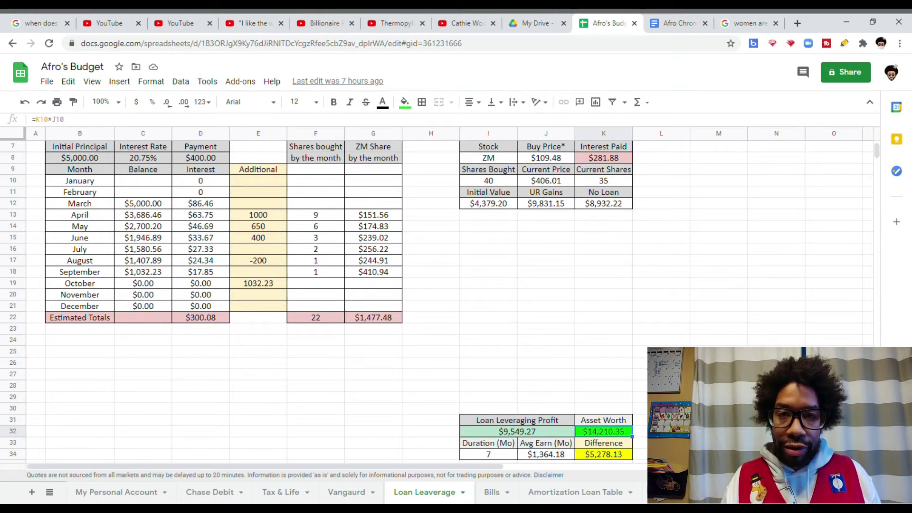
scroll(613, 426, down, 1)
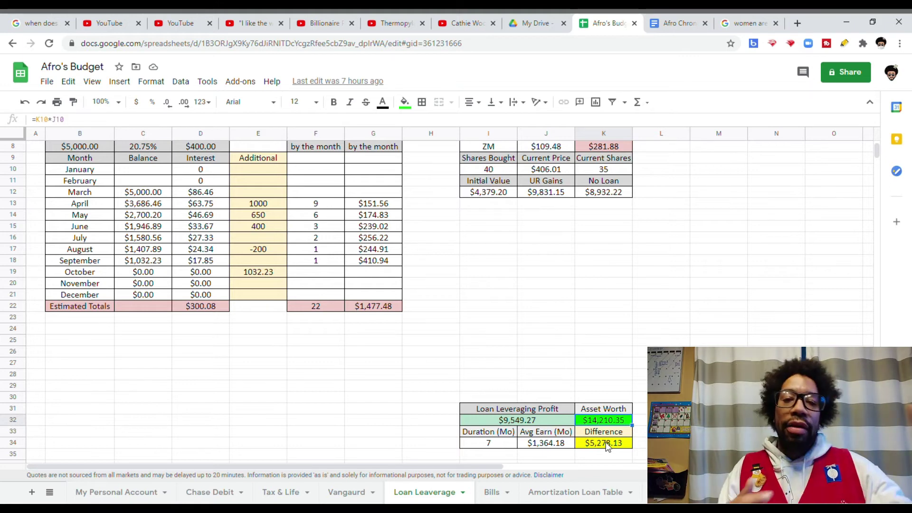
click(543, 445)
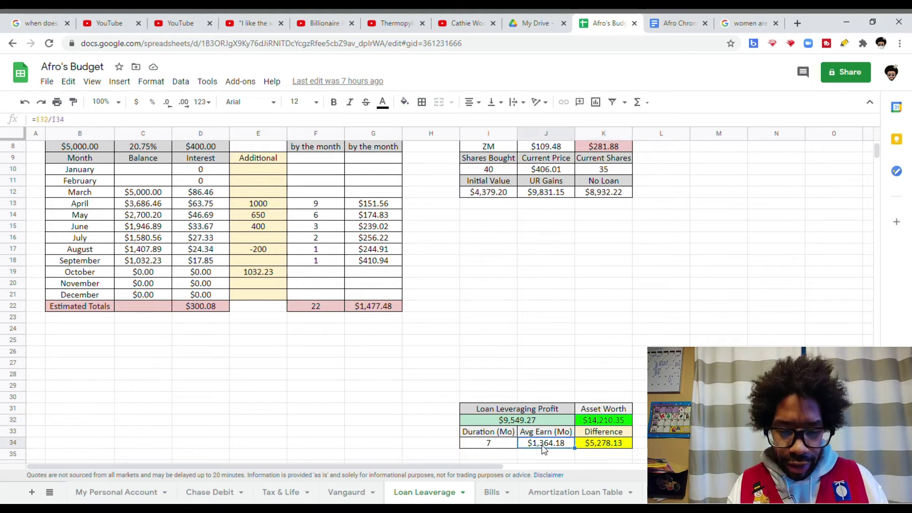